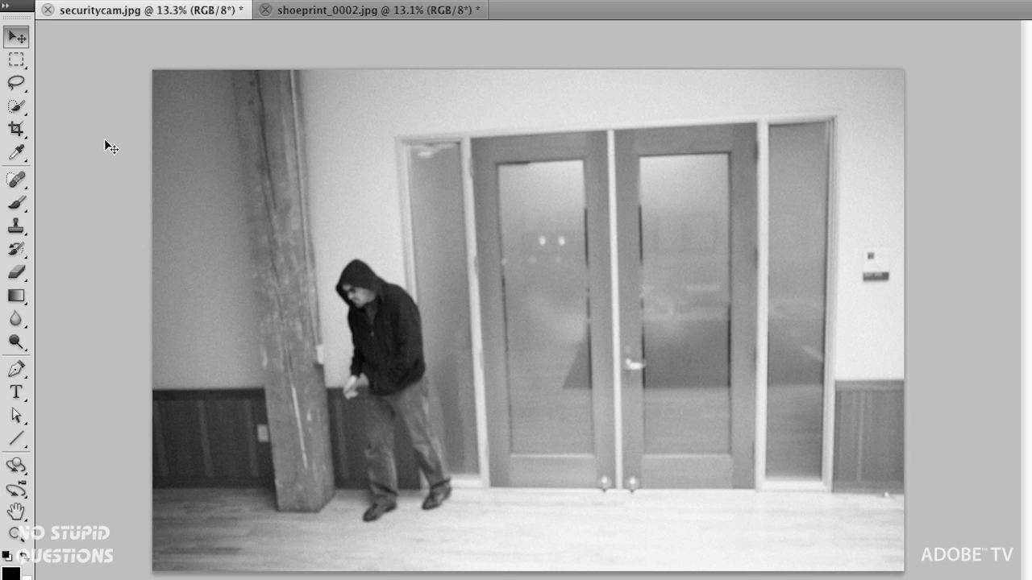
- Measure the double door's left edge from top to floor with the Ruler tool and turn on Use Measurement Scale
click(18, 153)
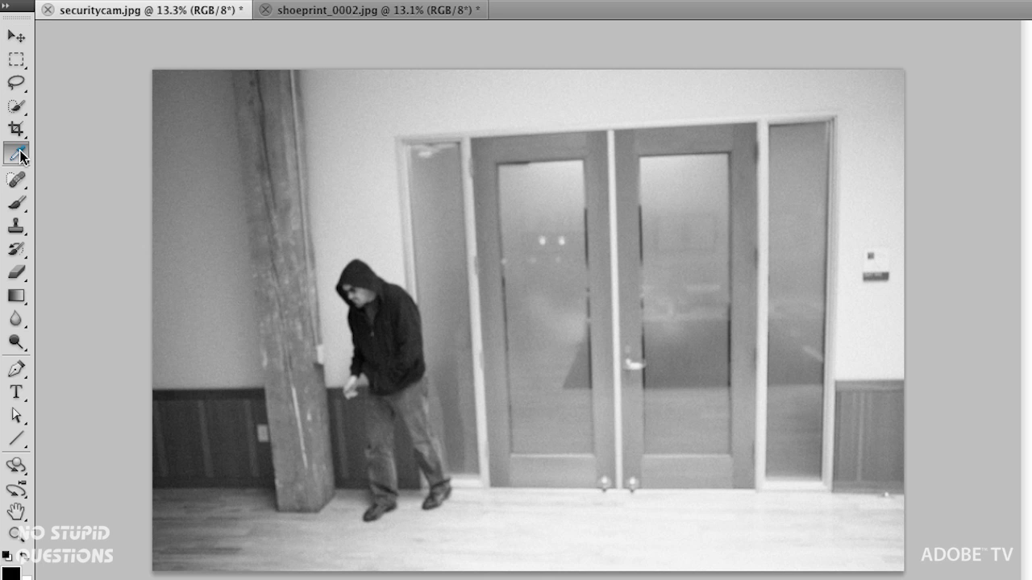
drag(22, 157, 108, 179)
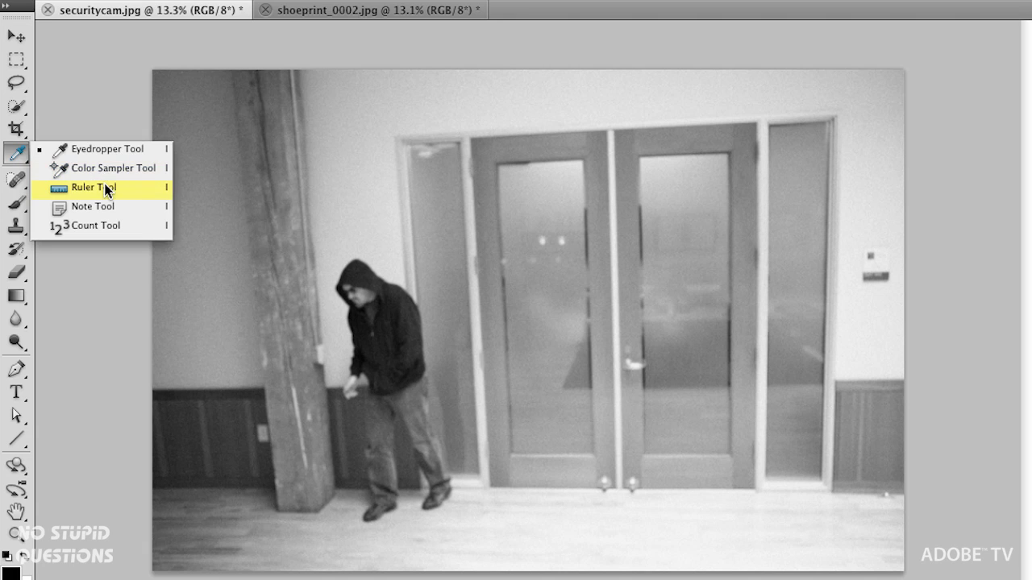
click(107, 189)
click(490, 8)
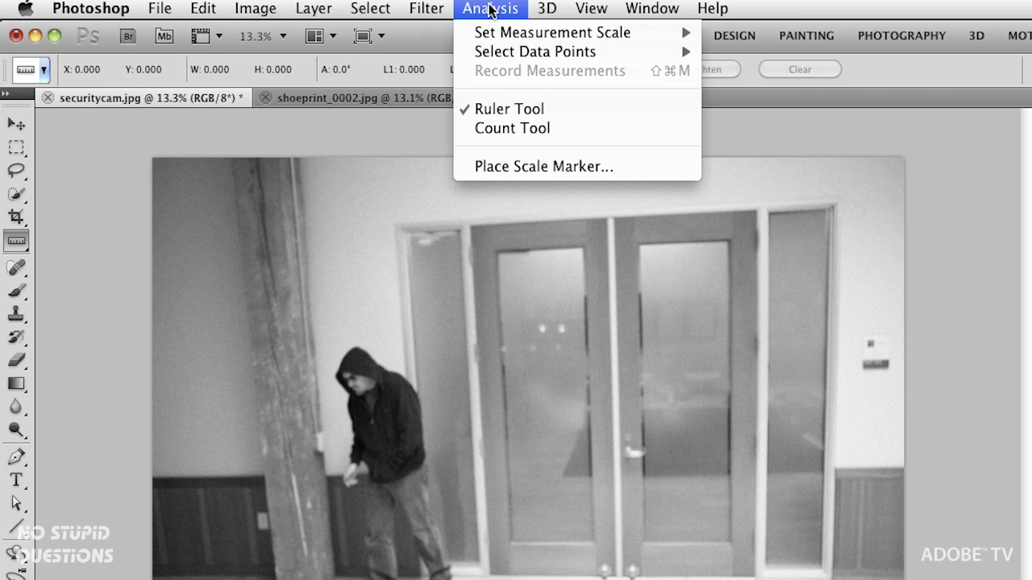
click(490, 10)
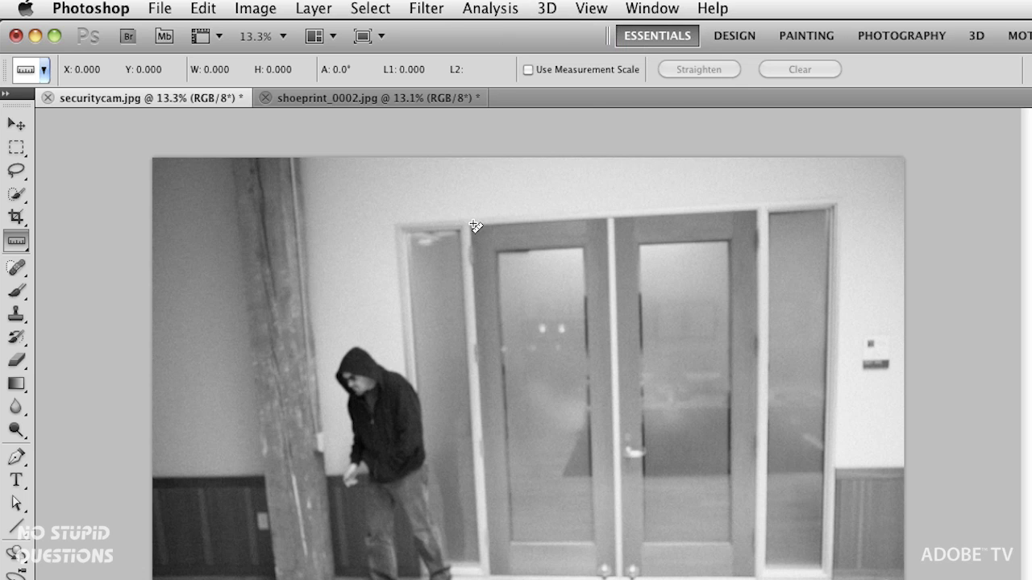
drag(472, 225, 492, 576)
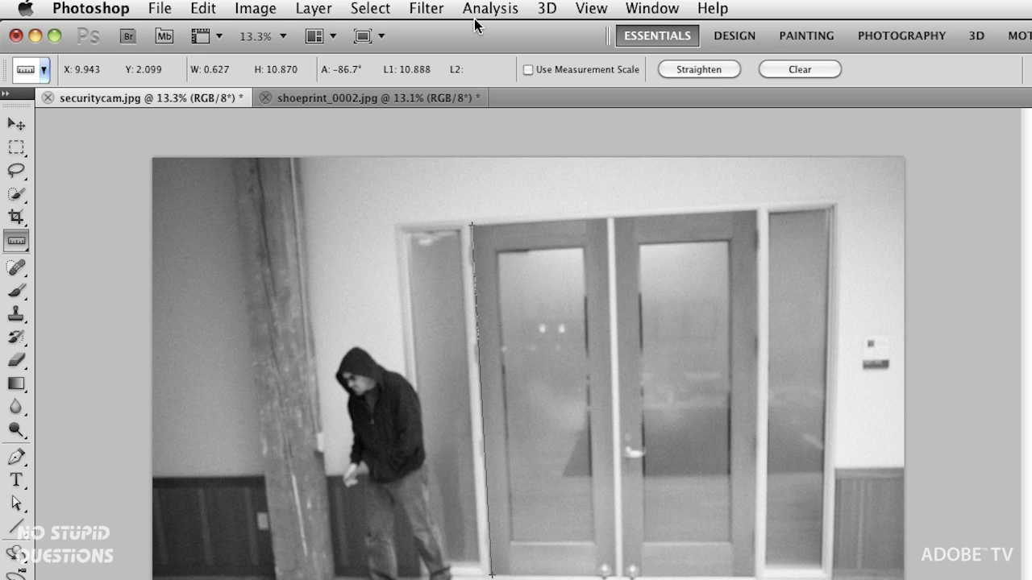
click(528, 70)
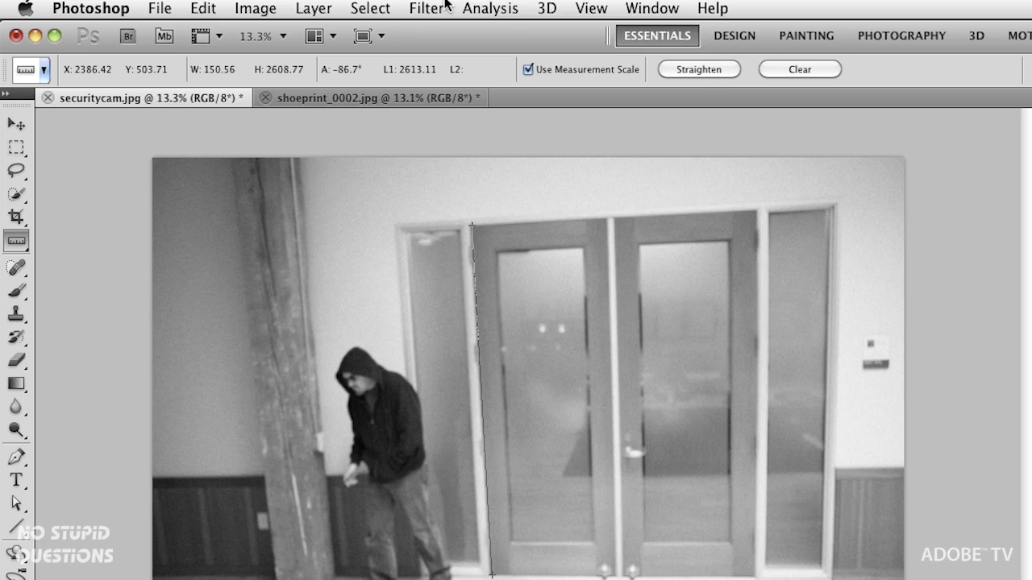
- Define a custom measurement scale with pixel length 2613, logical length 95 and logical units inches
click(476, 7)
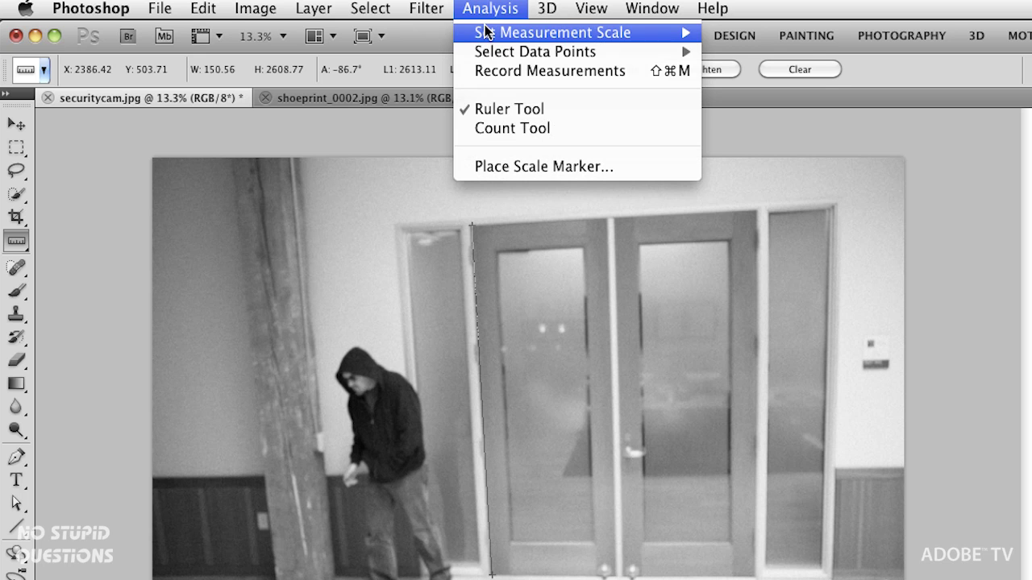
mouse_move(487, 32)
click(756, 58)
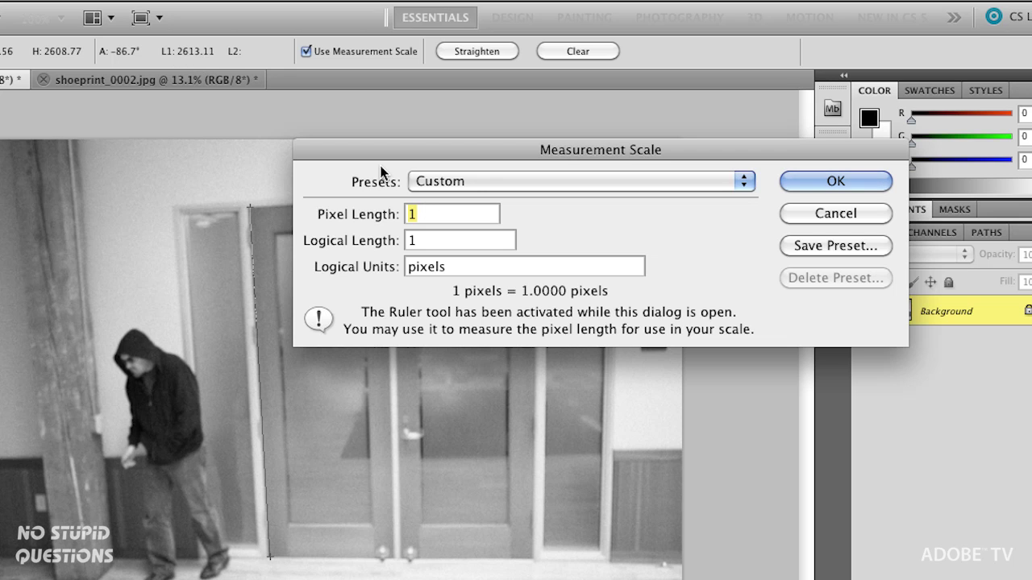
text(26)
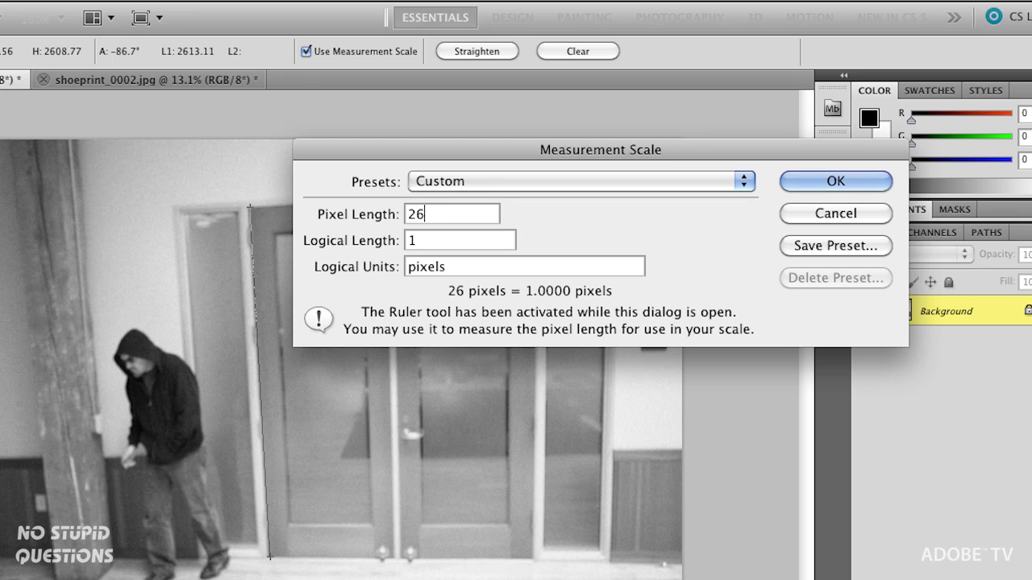
text(1)
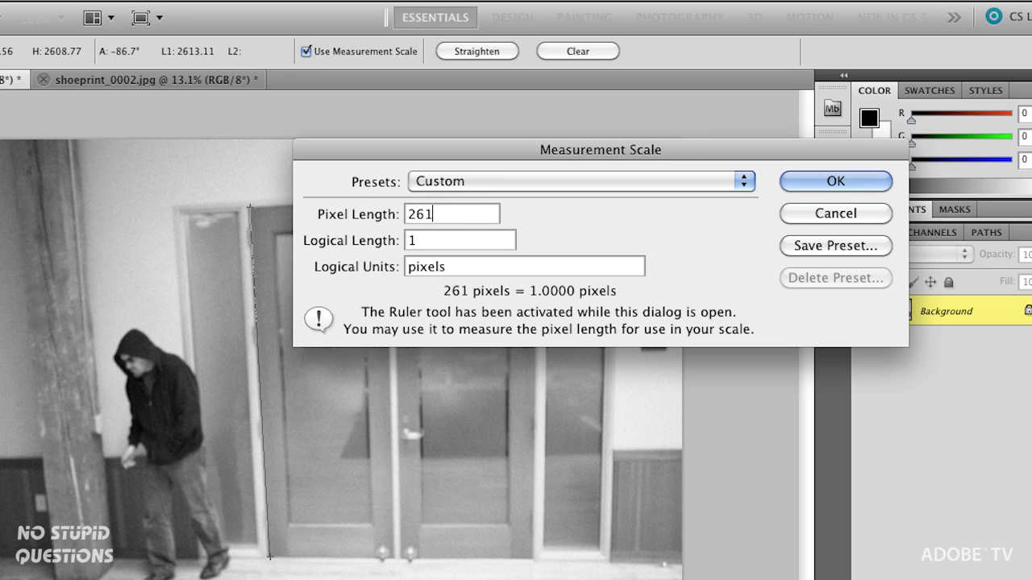
text(3)
key(Tab)
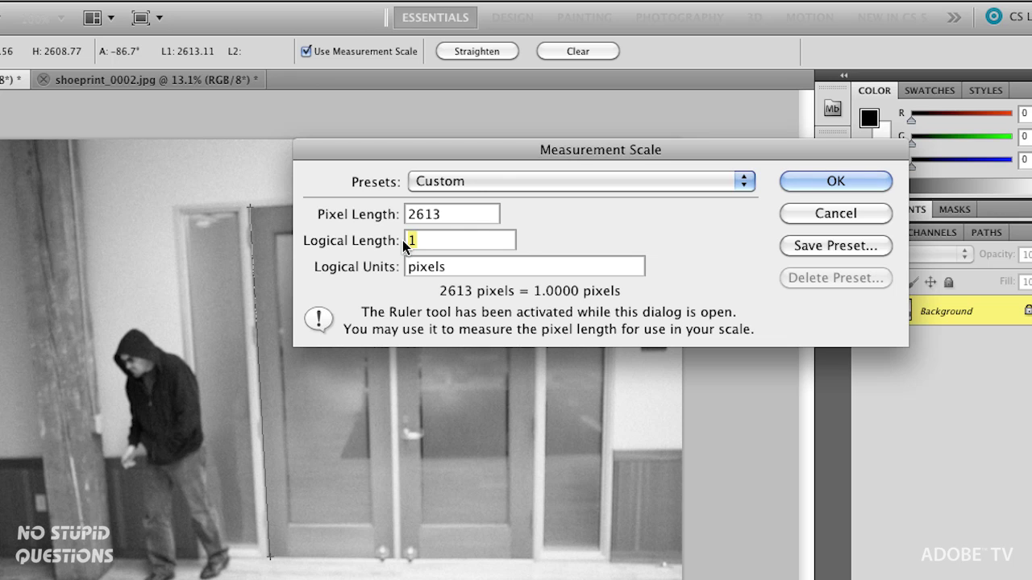
text(95)
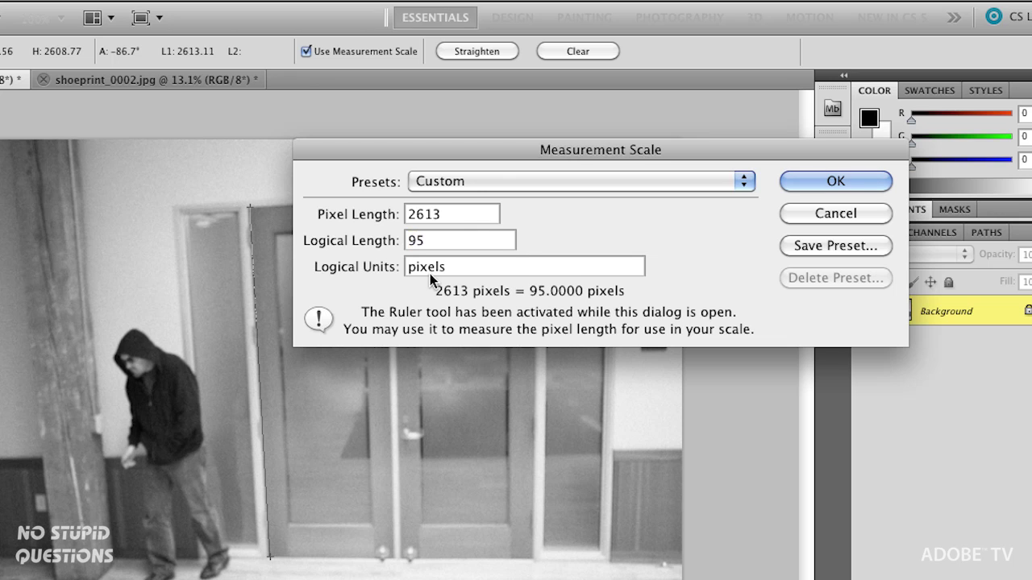
key(Tab)
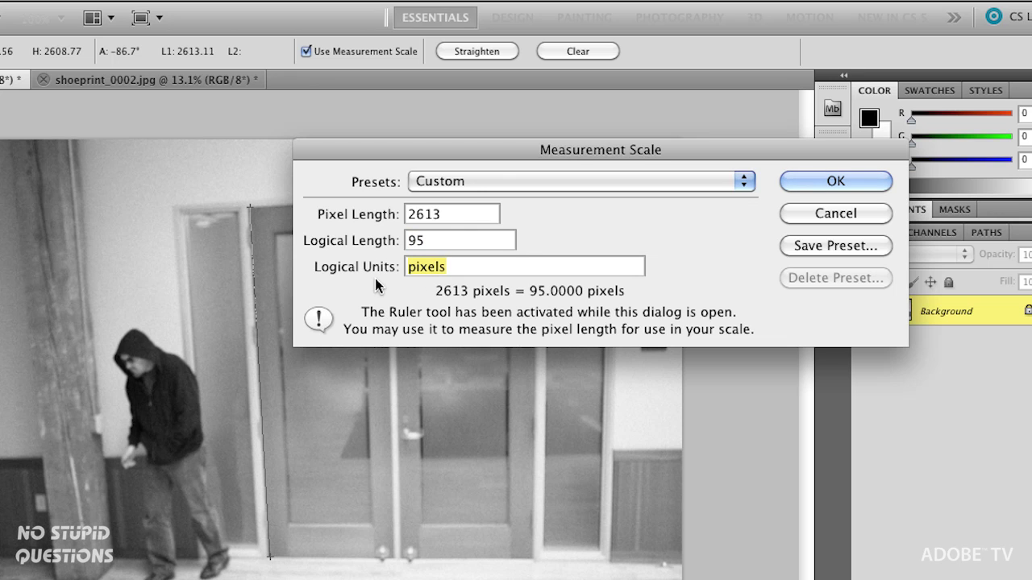
text(inches)
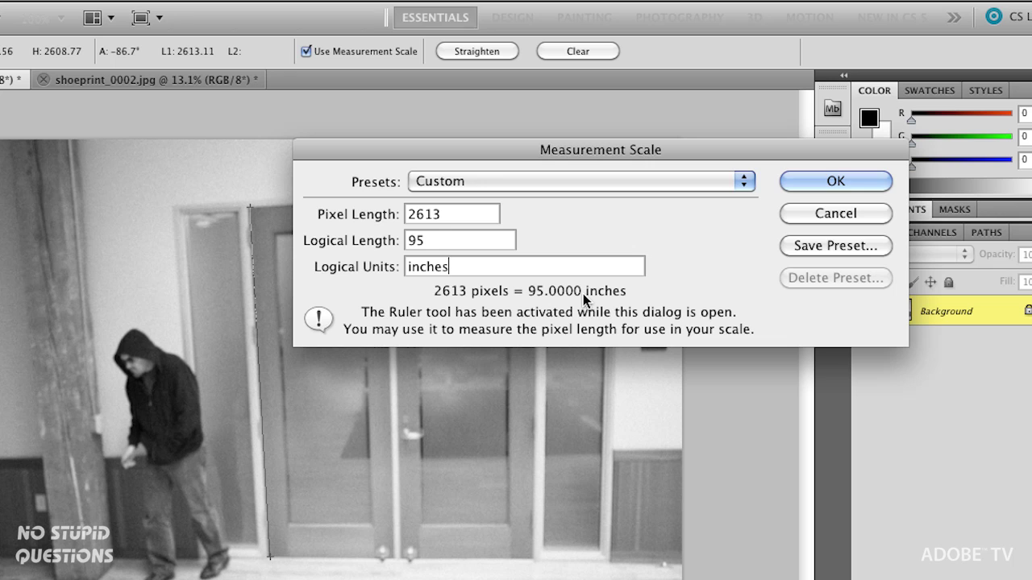
click(809, 180)
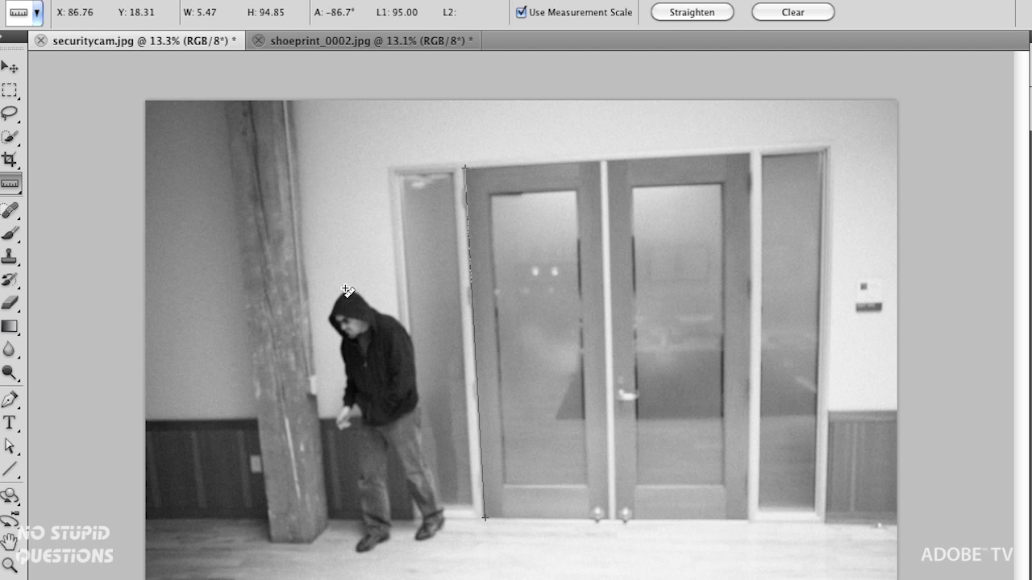
- Measure the hooded man from head to heel and the wall outlet's height, recording each measurement in the log
drag(346, 289, 431, 536)
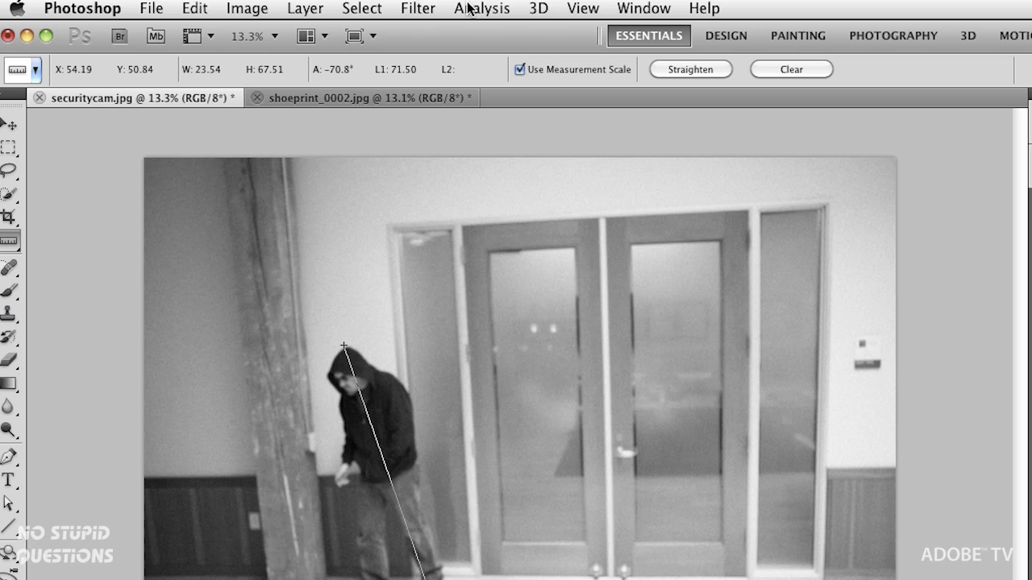
click(470, 9)
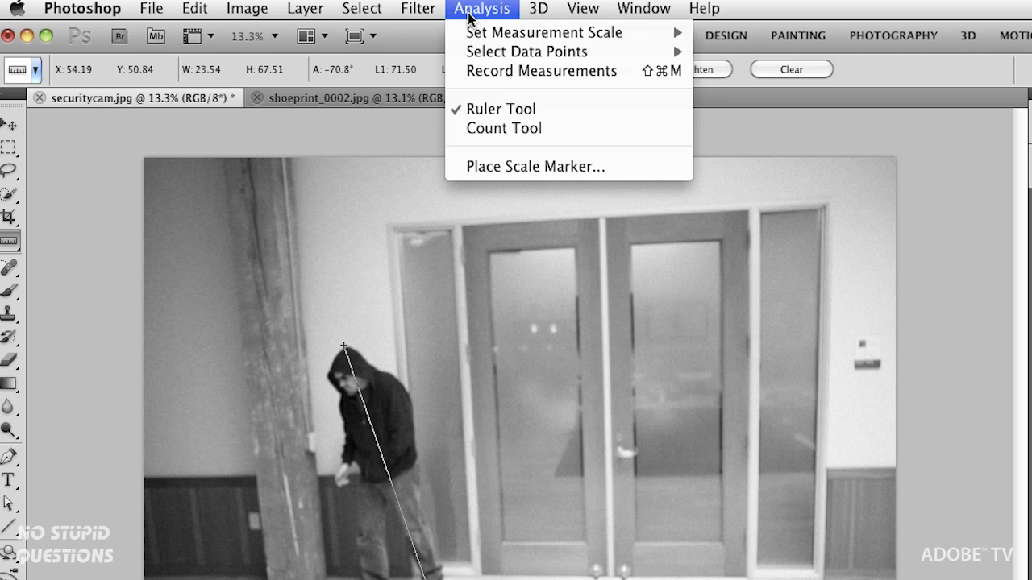
click(482, 70)
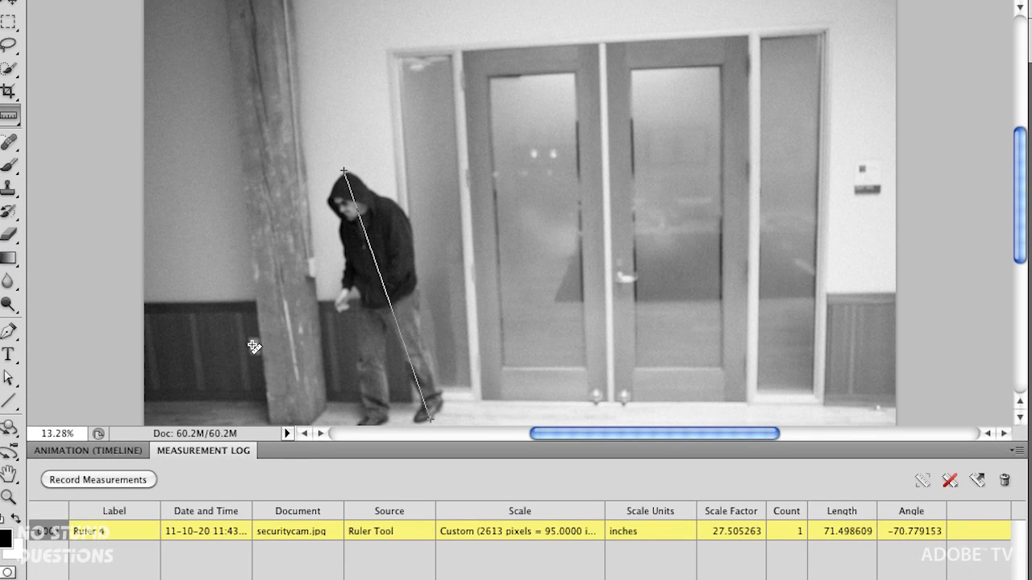
click(254, 347)
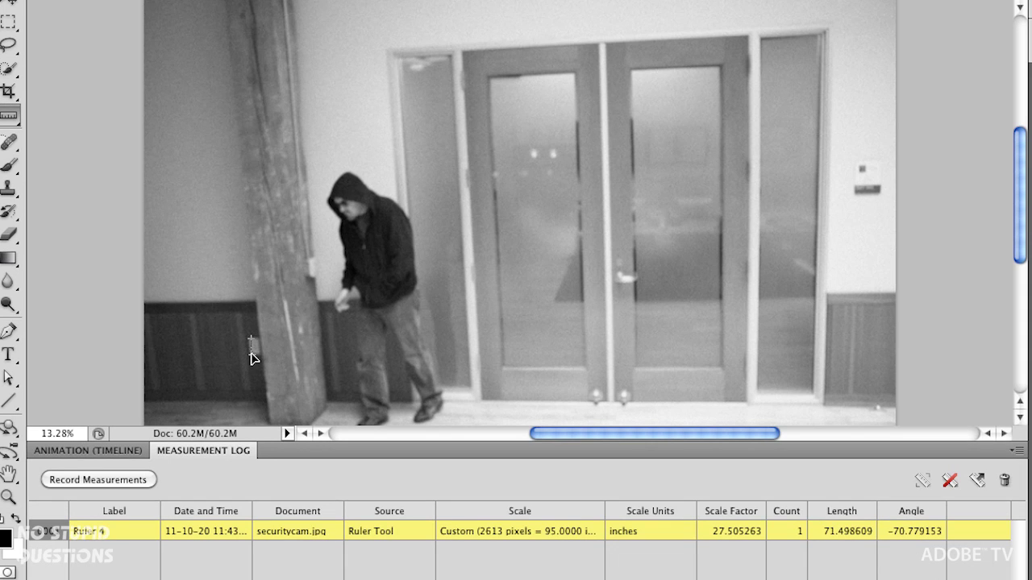
click(115, 480)
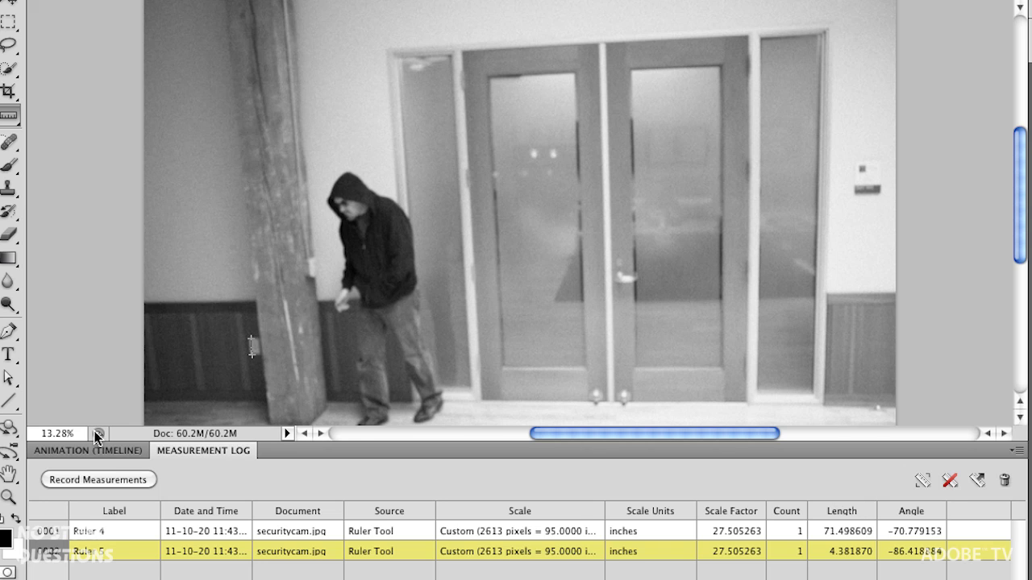
click(10, 403)
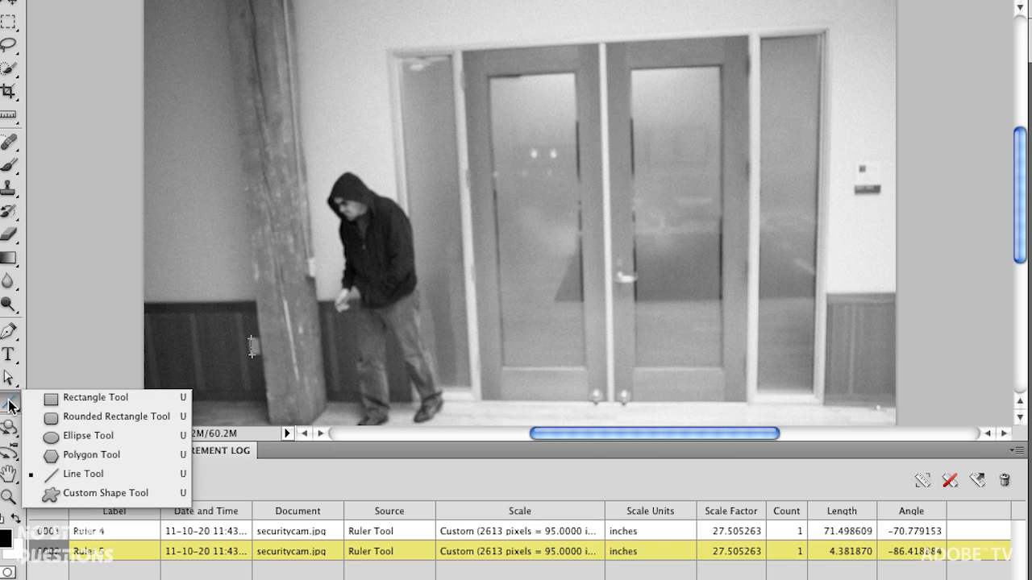
click(119, 489)
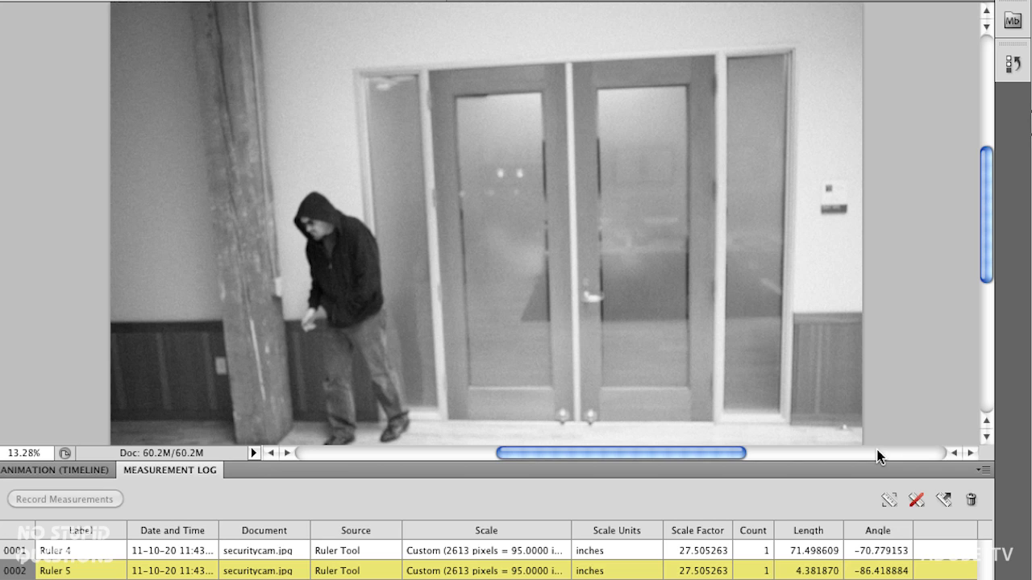
key(super+a)
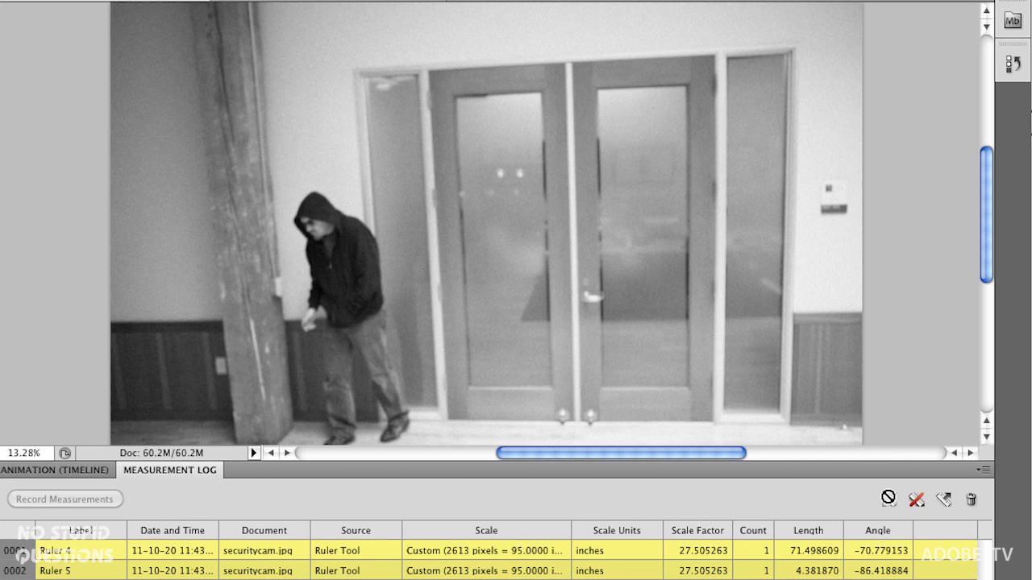
click(944, 502)
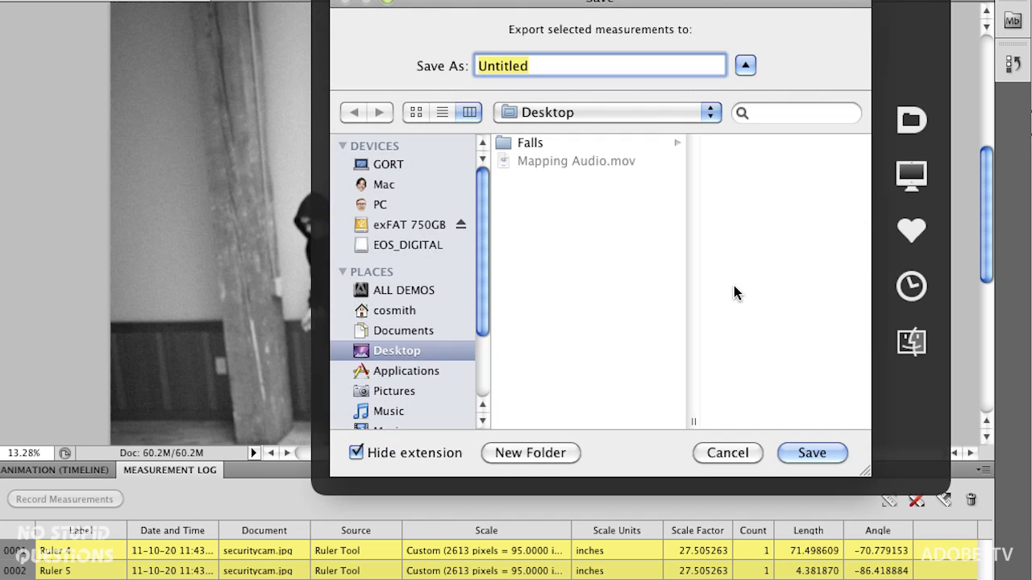
click(725, 453)
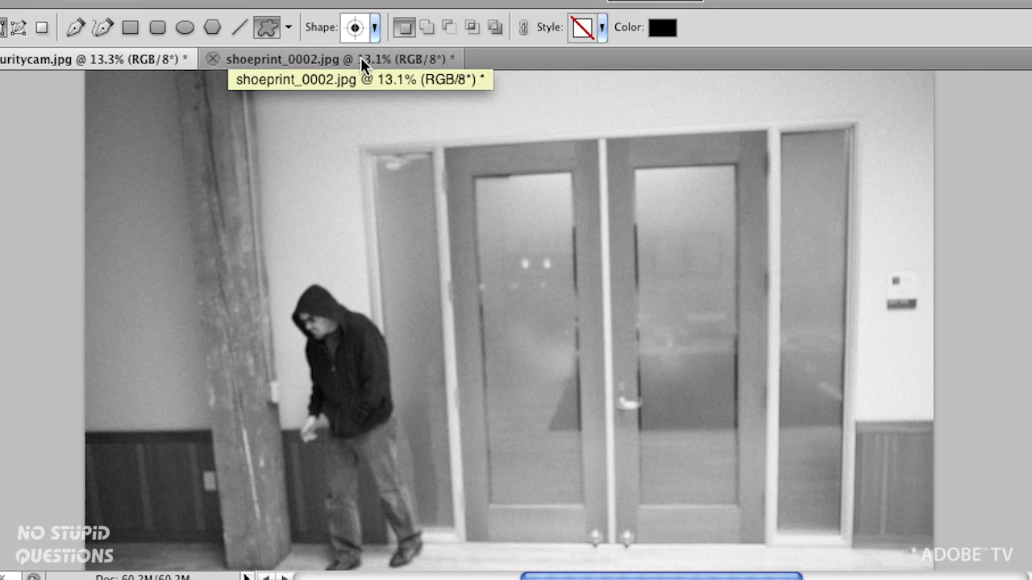
- In shoeprint_0002.jpg, draw a Ruler line along the one-inch segment between the 1 and 2 marks of the L-shaped scale
click(363, 59)
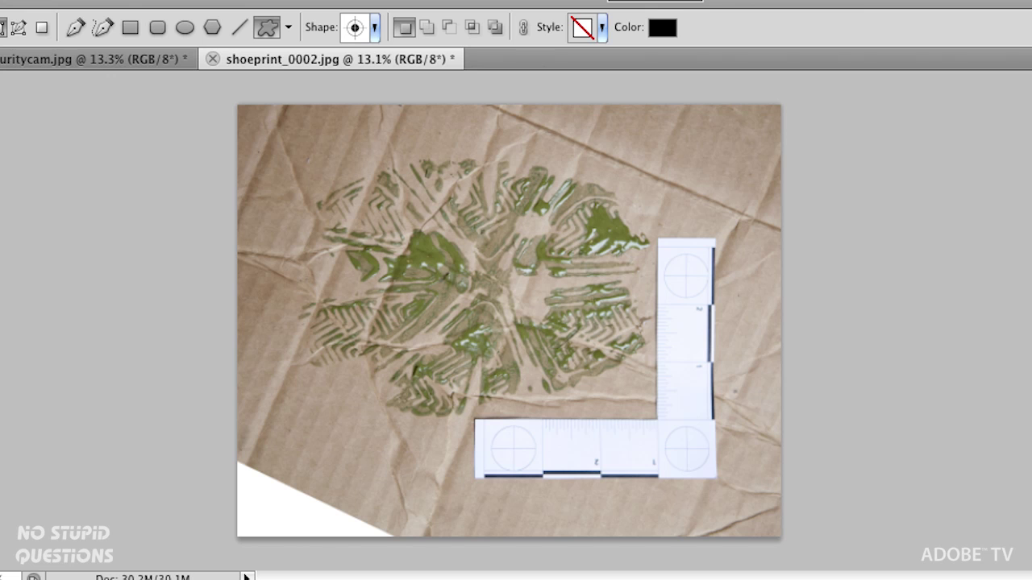
scroll(766, 572, up, 2)
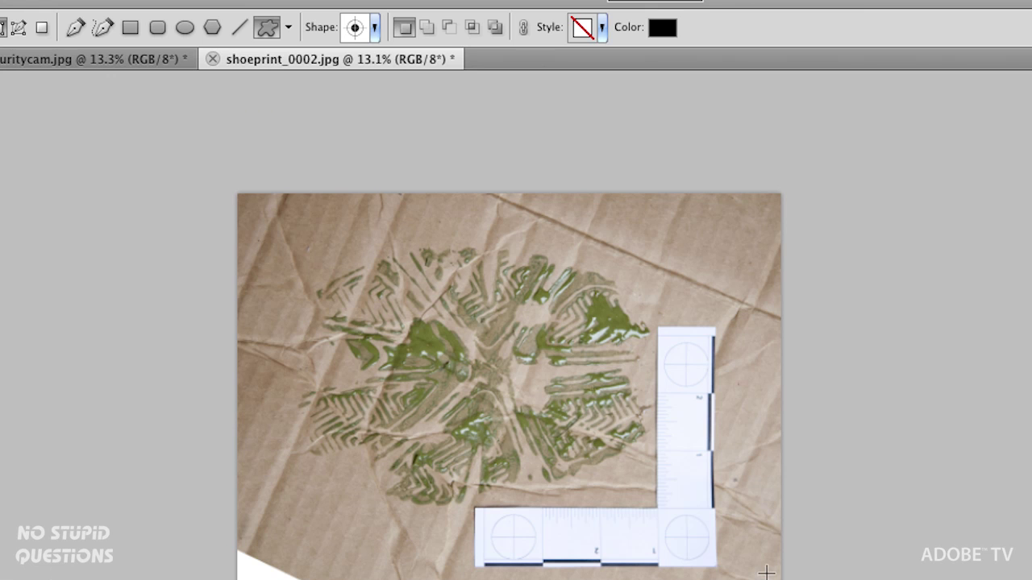
scroll(554, 450, up, 4)
scroll(564, 459, up, 1)
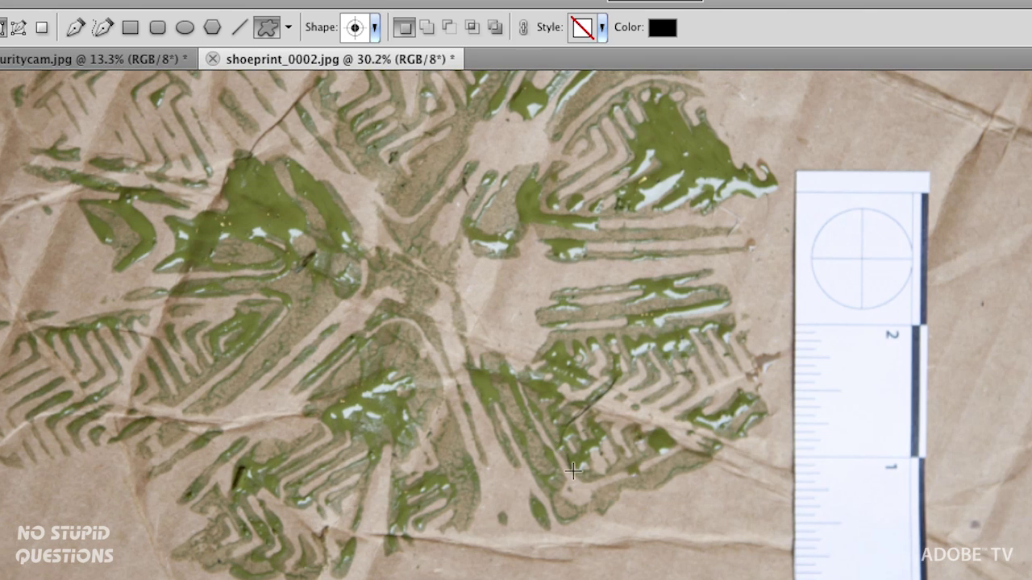
key(space)
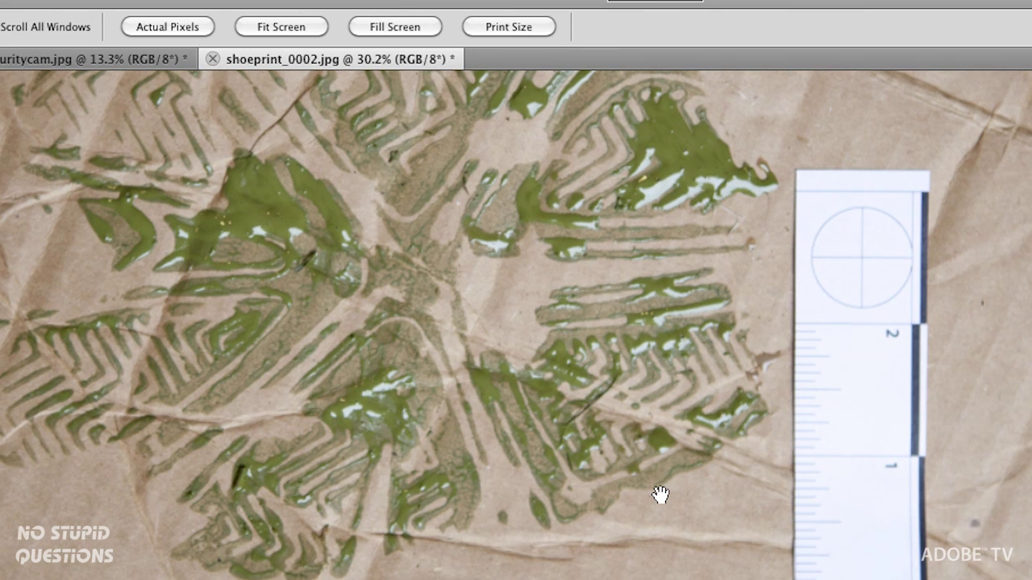
drag(660, 494, 624, 408)
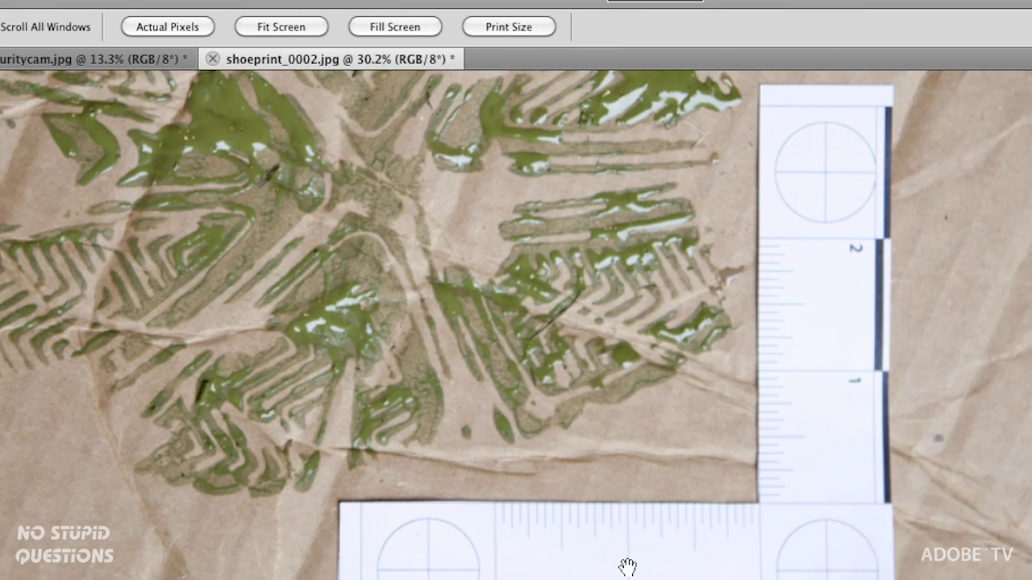
drag(627, 568, 632, 507)
key(i)
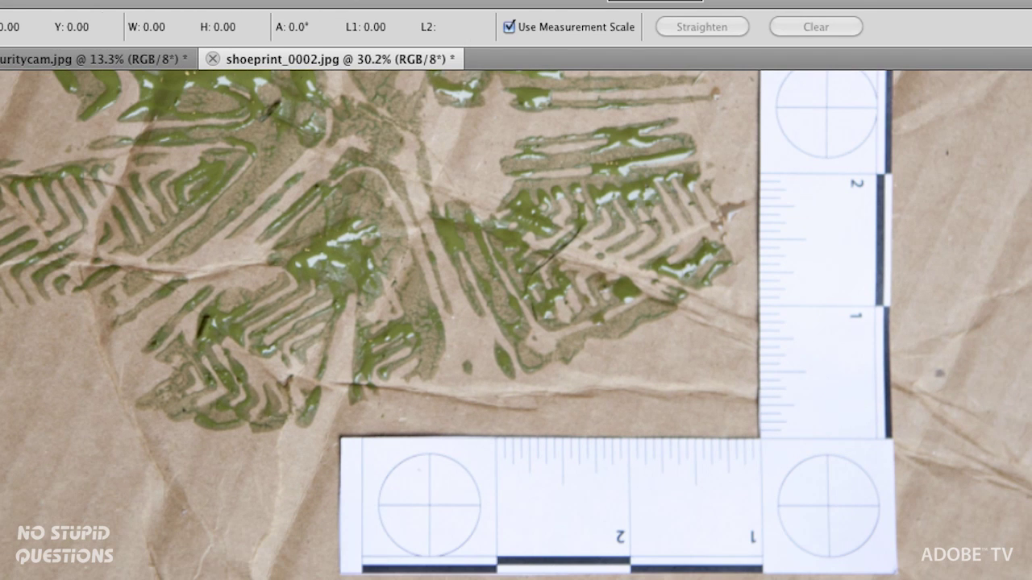
scroll(637, 558, up, 5)
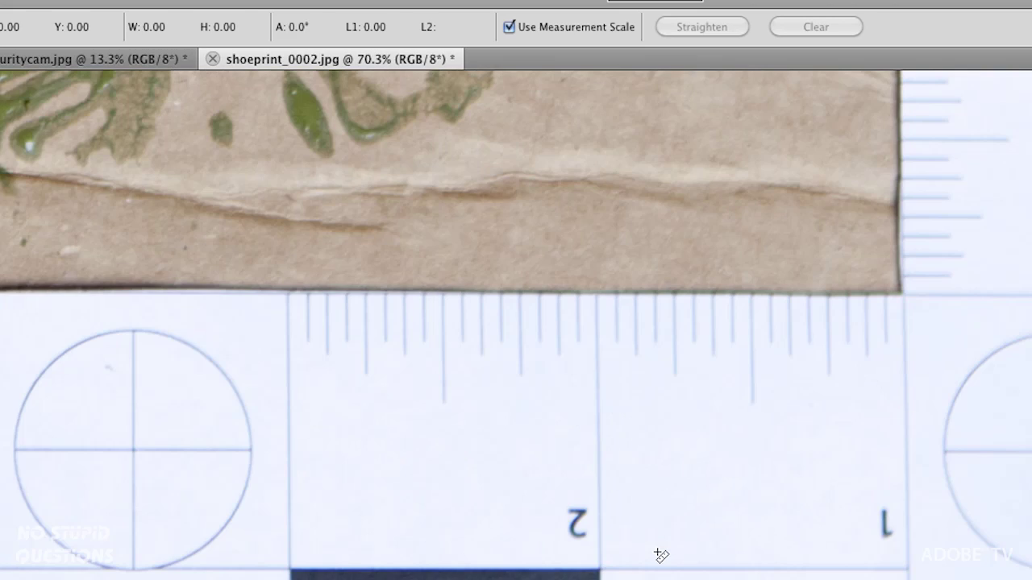
drag(660, 557, 604, 478)
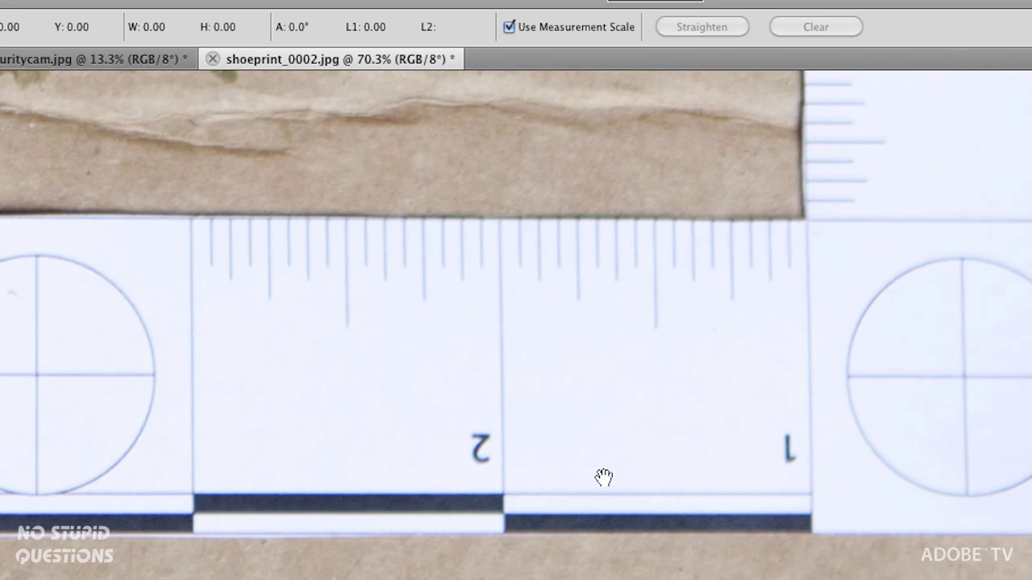
drag(503, 493, 811, 492)
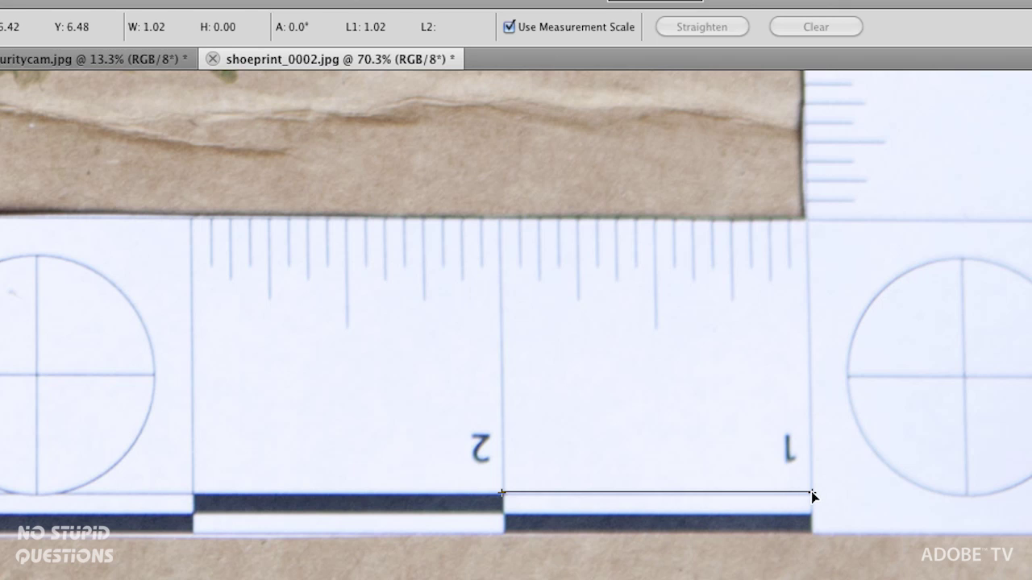
drag(503, 493, 501, 494)
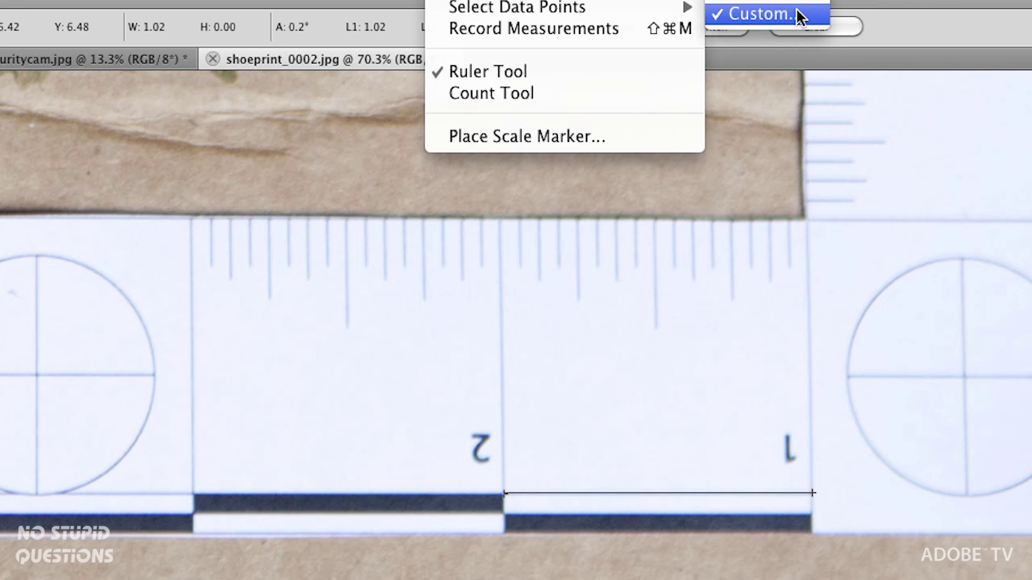
- Define a custom measurement scale with pixel length 379, logical length 1 and logical units inch, keeping Use Measurement Scale on
click(801, 16)
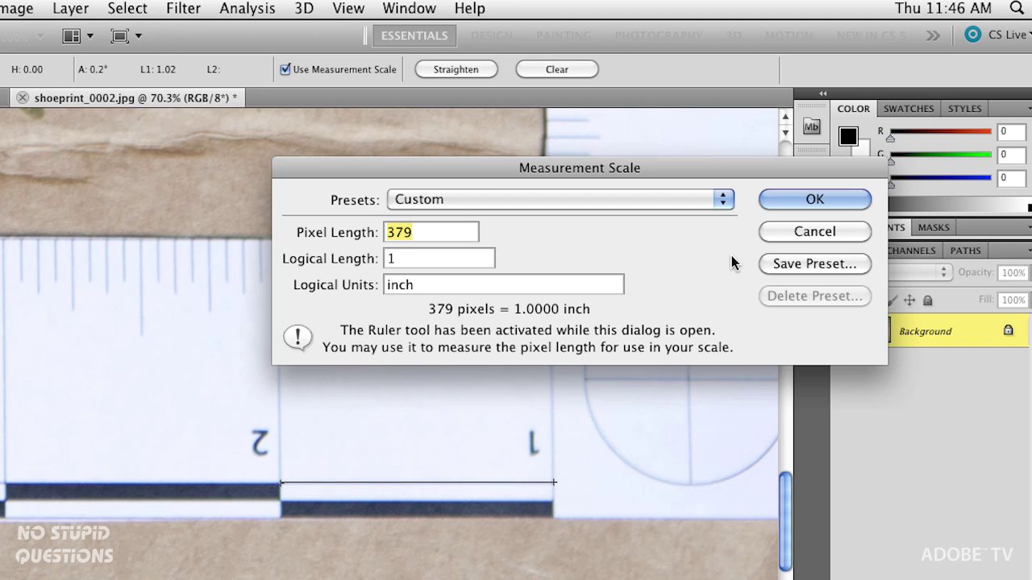
click(784, 197)
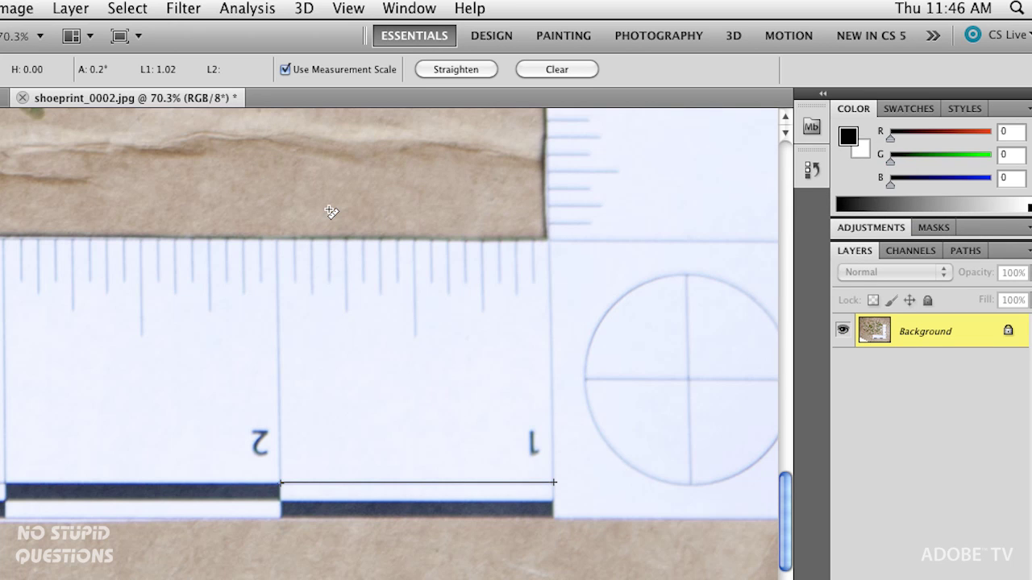
click(285, 70)
click(313, 70)
- Reopen the custom measurement scale settings to check the pixel length, and leave them without changing anything
click(264, 7)
mouse_move(249, 30)
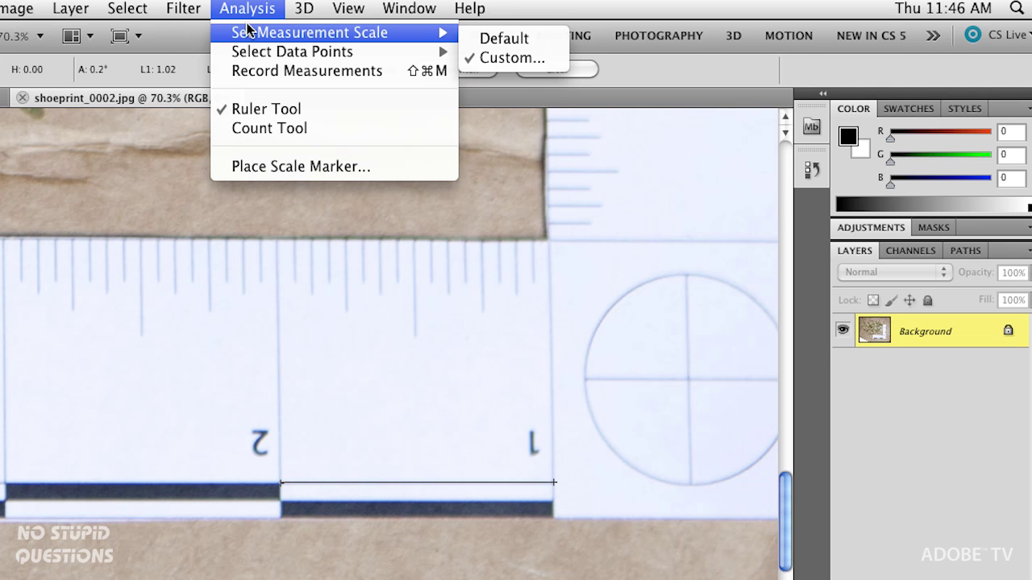
click(506, 58)
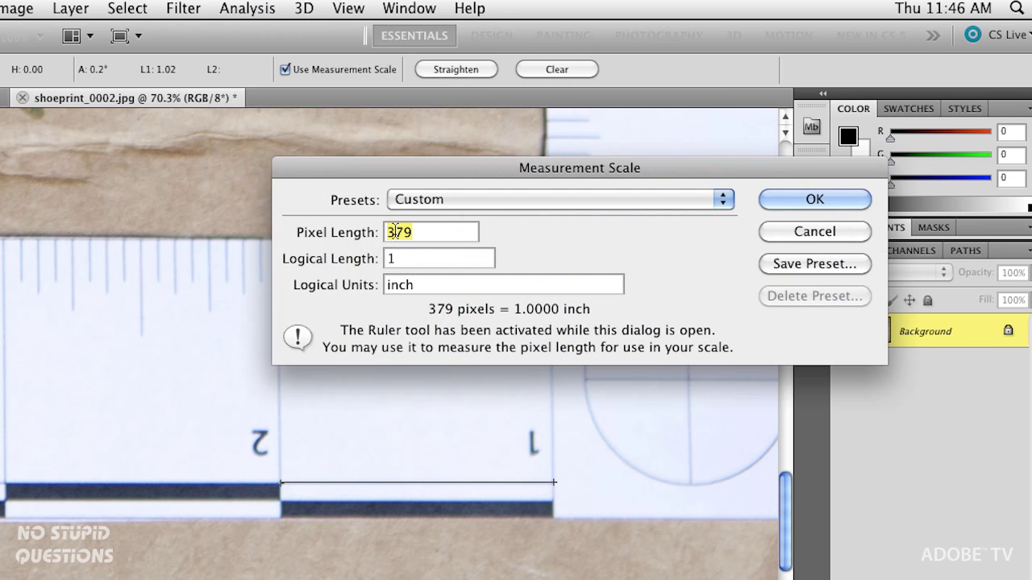
click(816, 232)
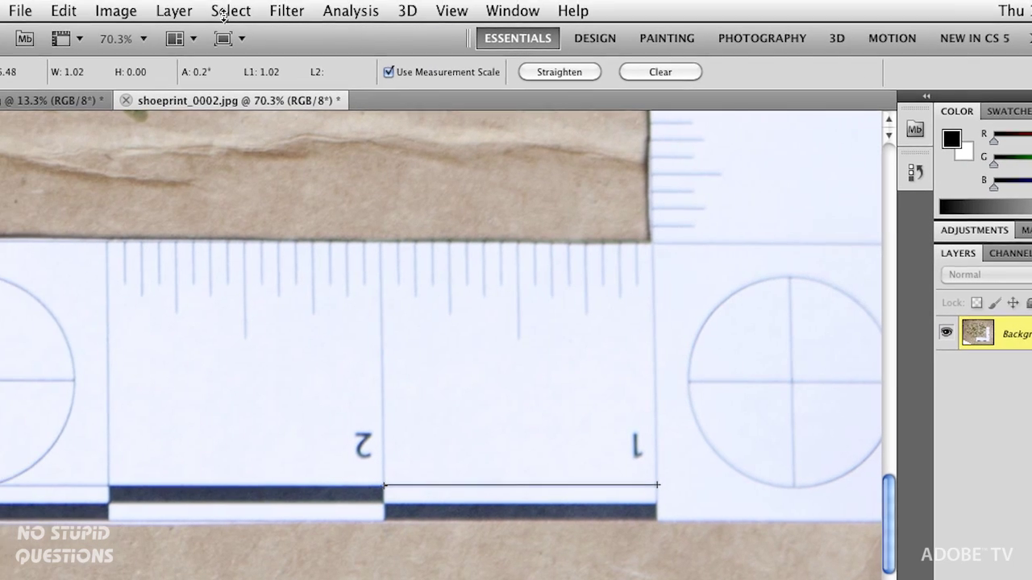
- Set the shoeprint image's resolution to 379 pixels/inch with Resample Image turned off
click(13, 9)
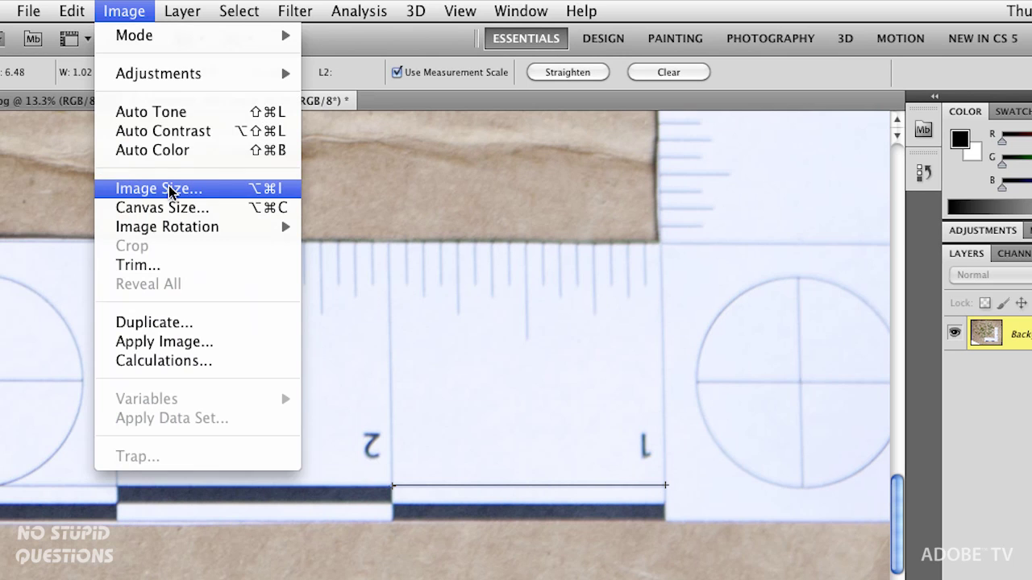
click(170, 192)
drag(402, 348, 475, 171)
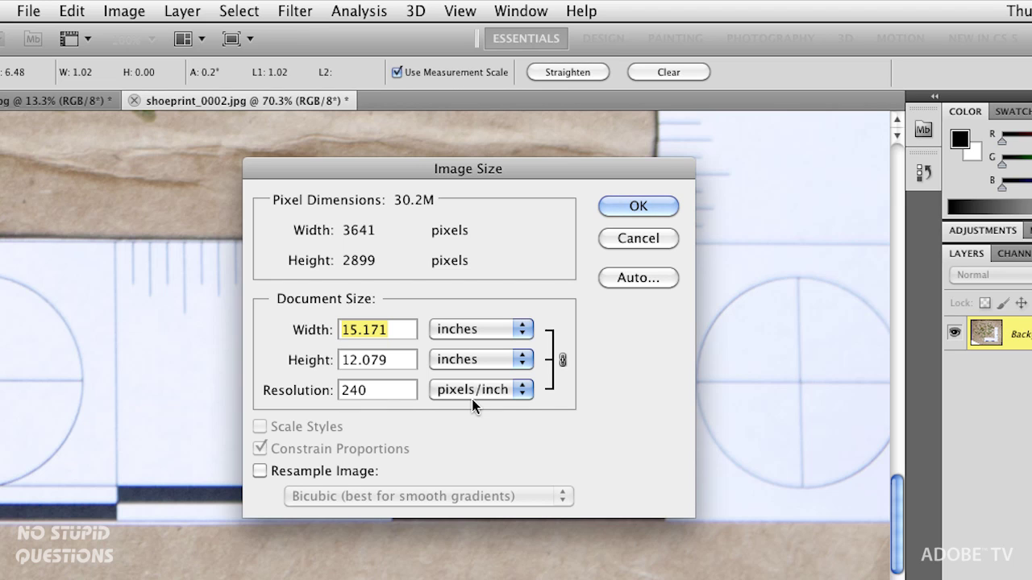
click(304, 474)
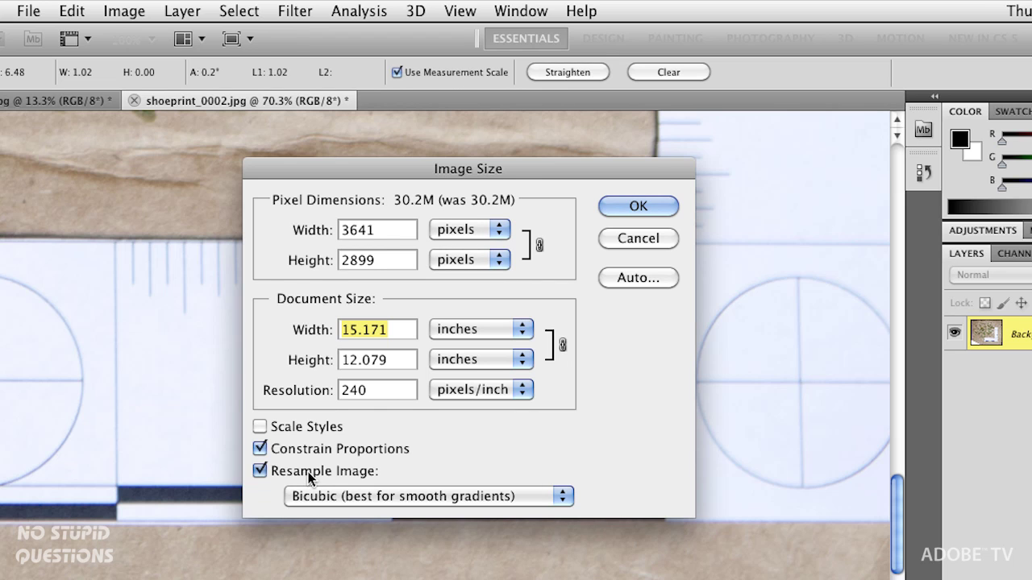
click(308, 472)
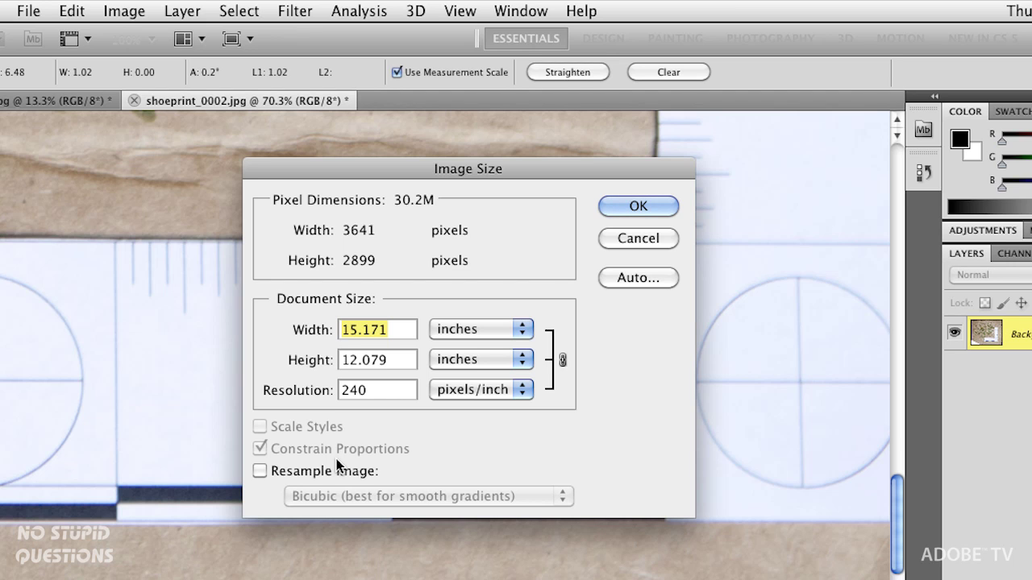
double_click(383, 390)
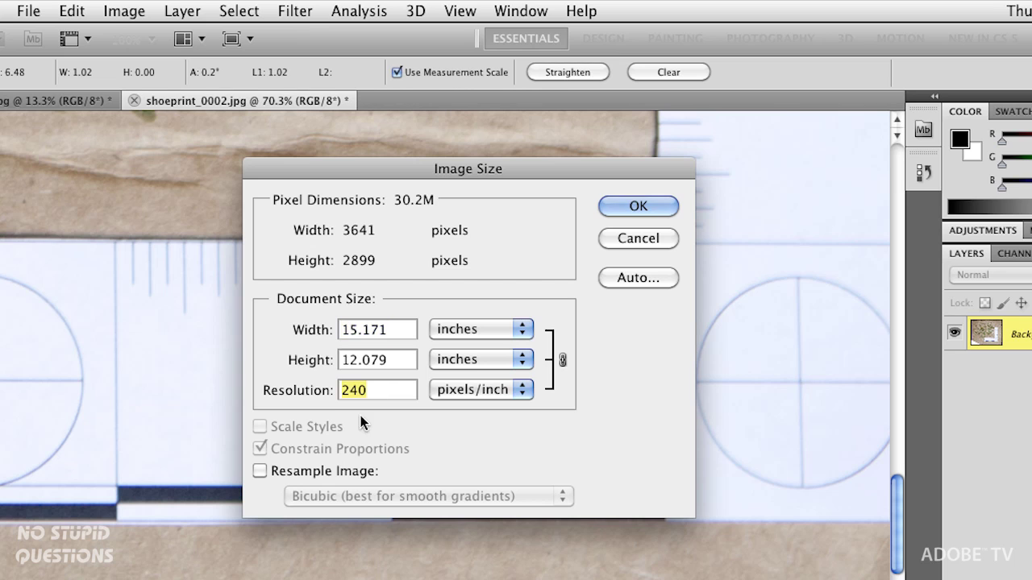
text(379)
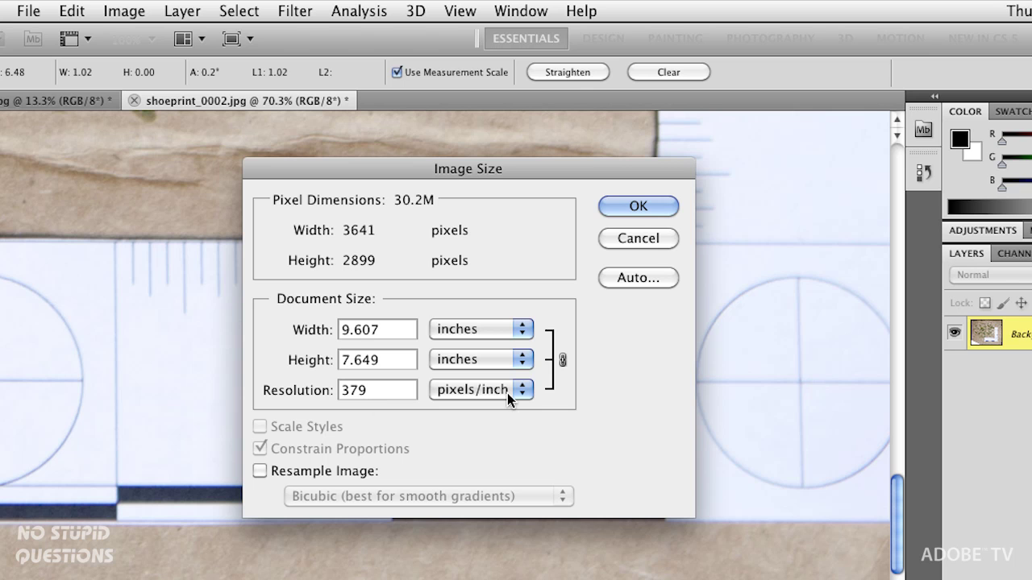
click(638, 208)
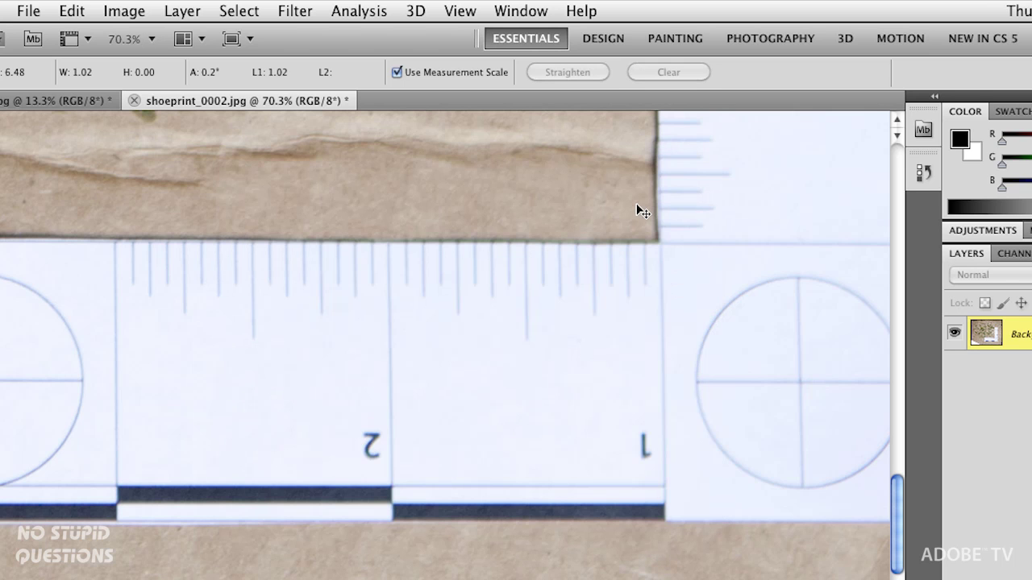
key(super+0)
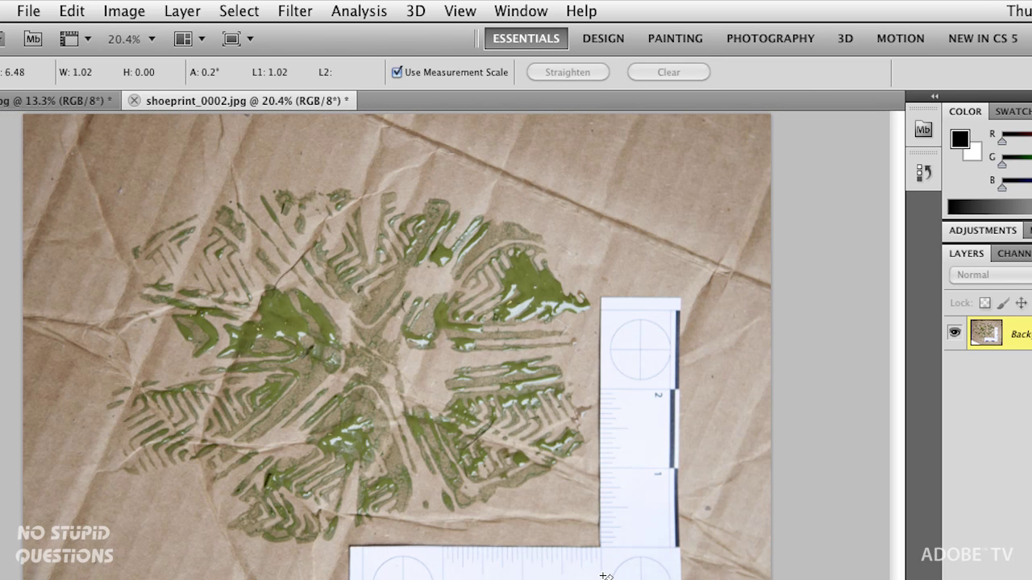